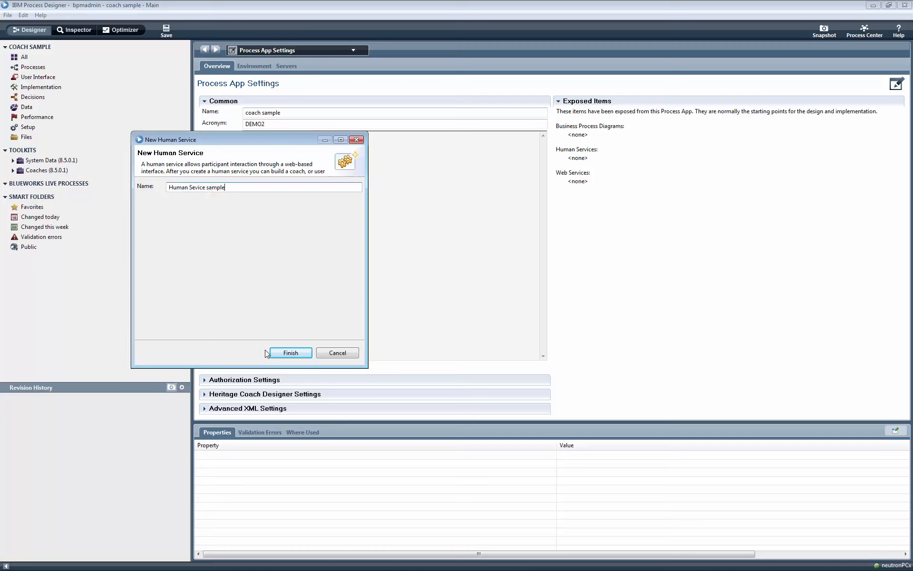
Finish creating the human service named 'Human Sevice sample'.
click(290, 353)
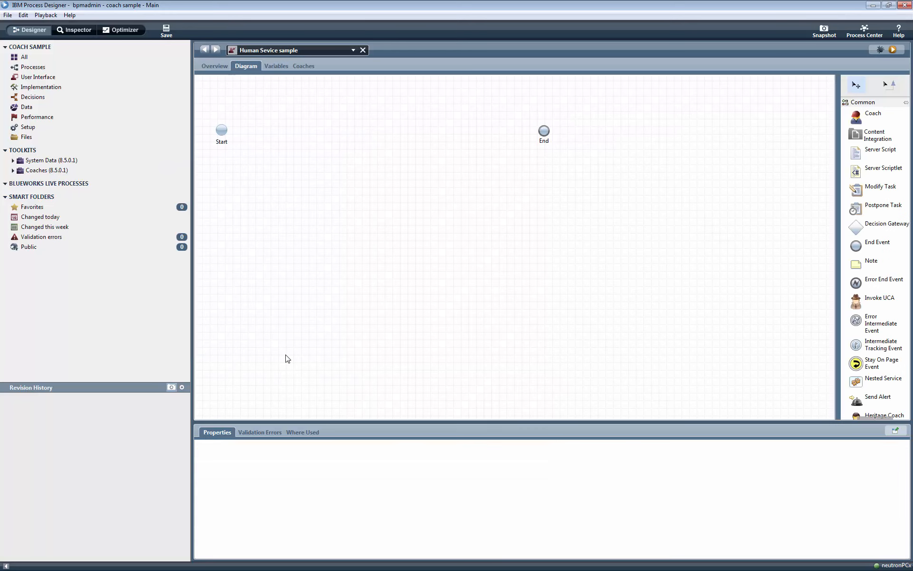
Add a String input variable claimID with a default value.
click(284, 69)
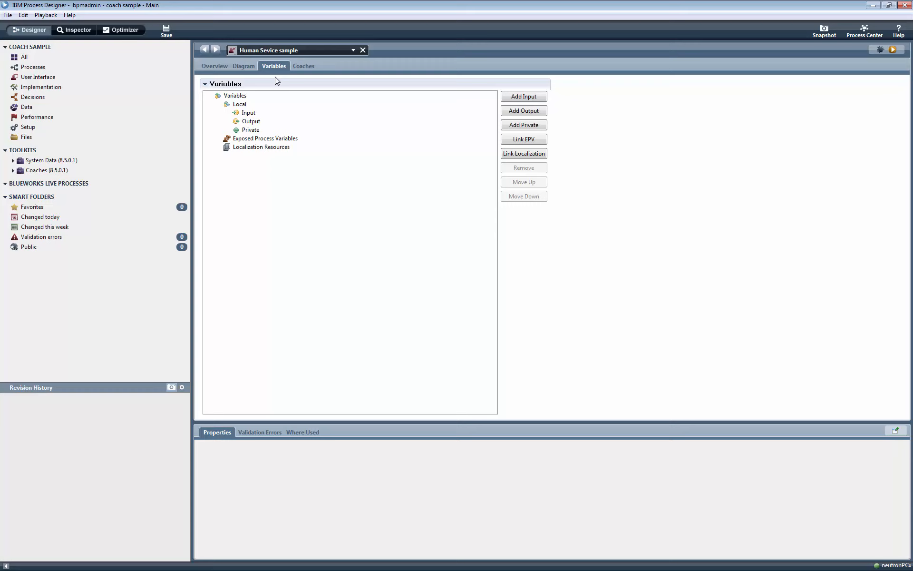
click(264, 114)
click(523, 98)
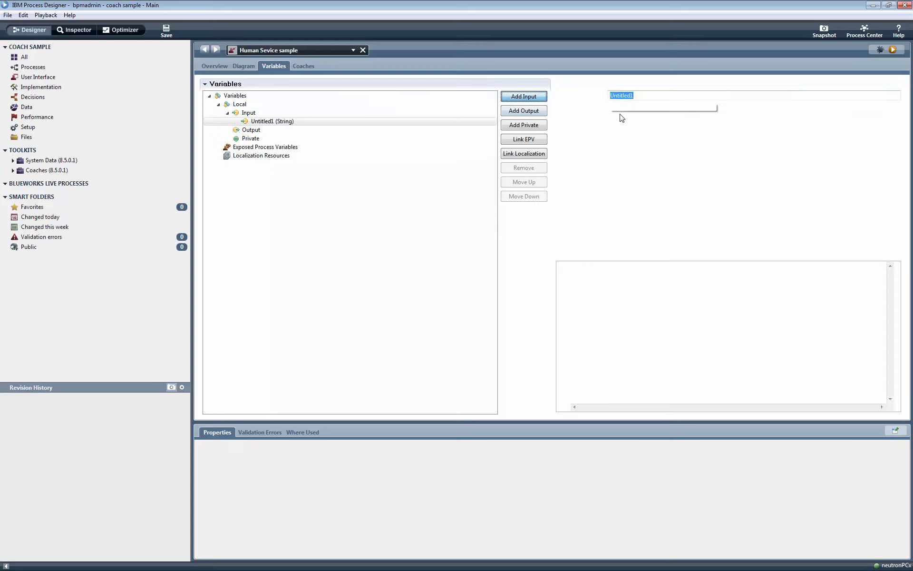
text(claimID)
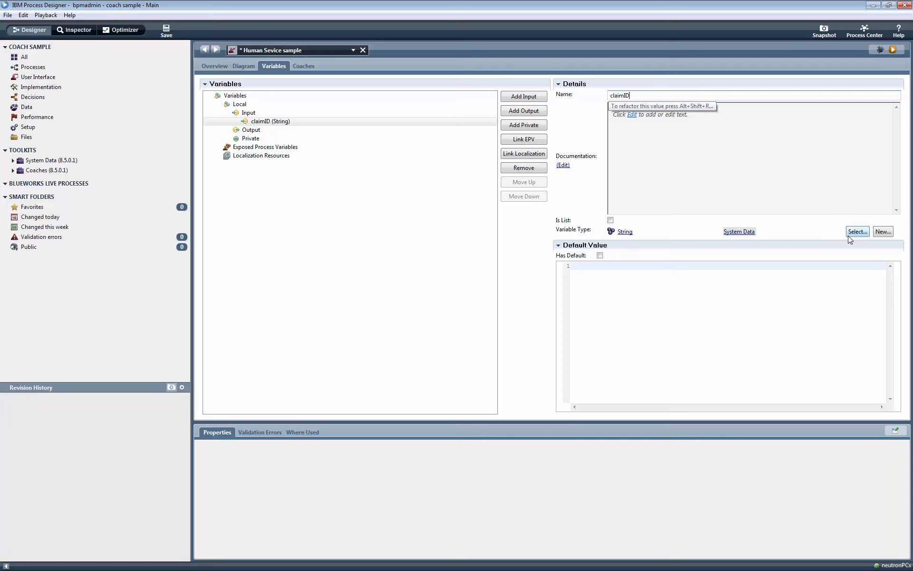
click(600, 256)
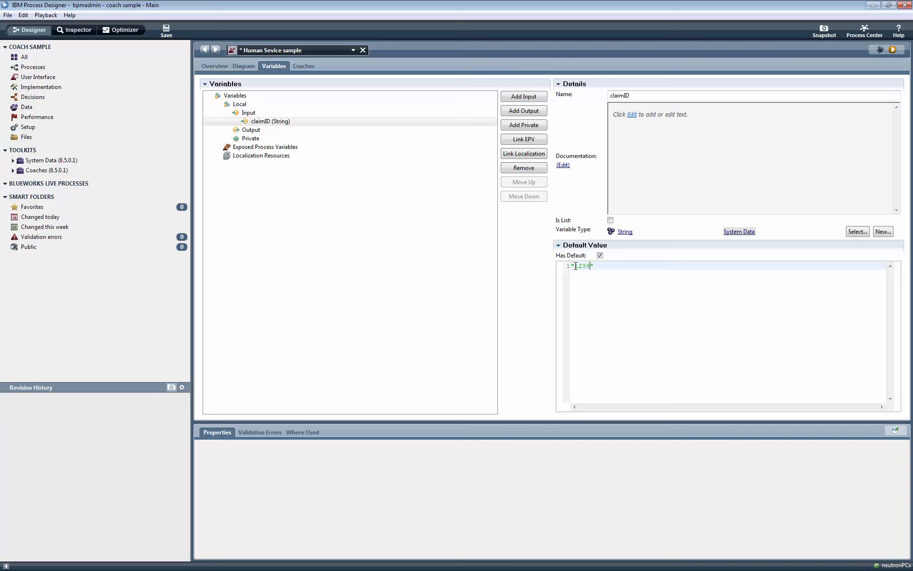
Add a Date input variable date defaulting to new TWDate().
click(514, 96)
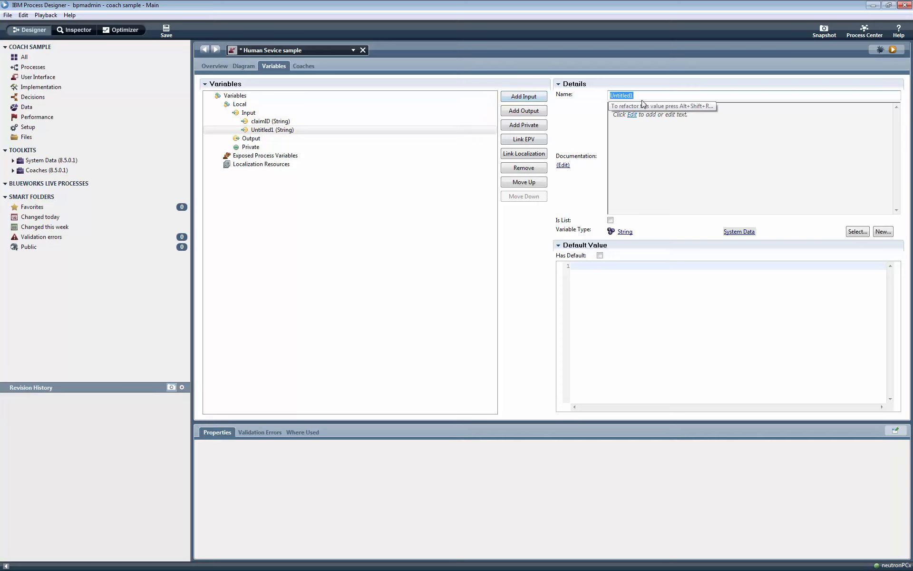
text(date)
click(853, 232)
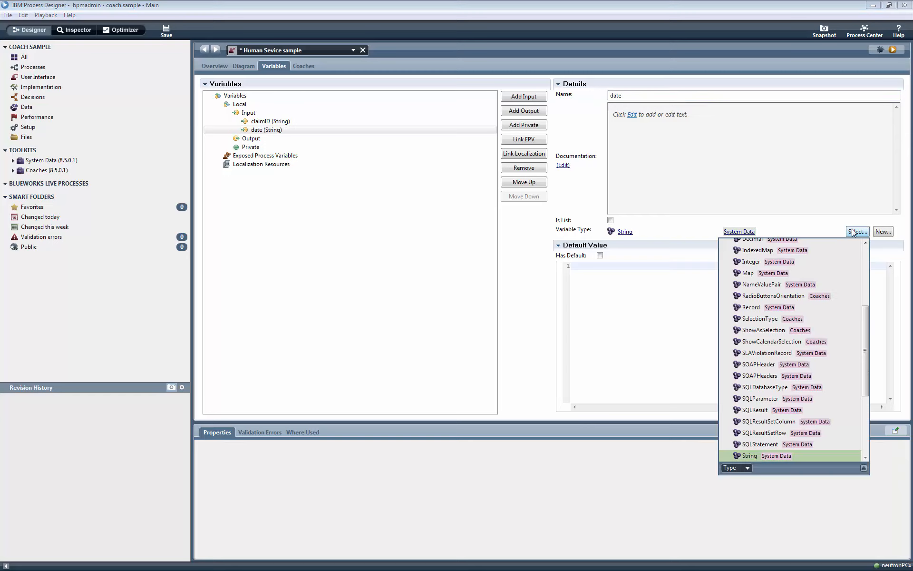
text(date)
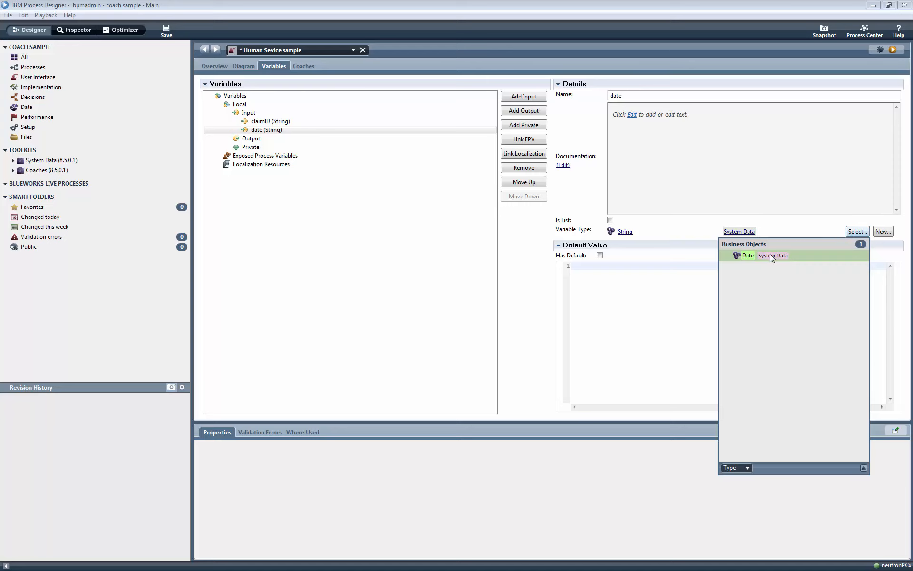
click(771, 257)
click(601, 255)
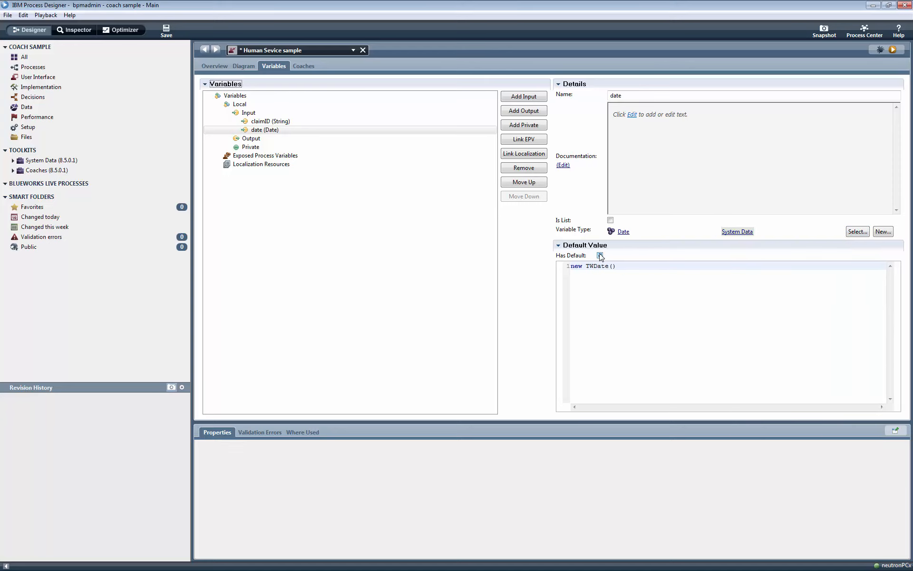
Add a Boolean input hasCoverage with default value true.
click(528, 96)
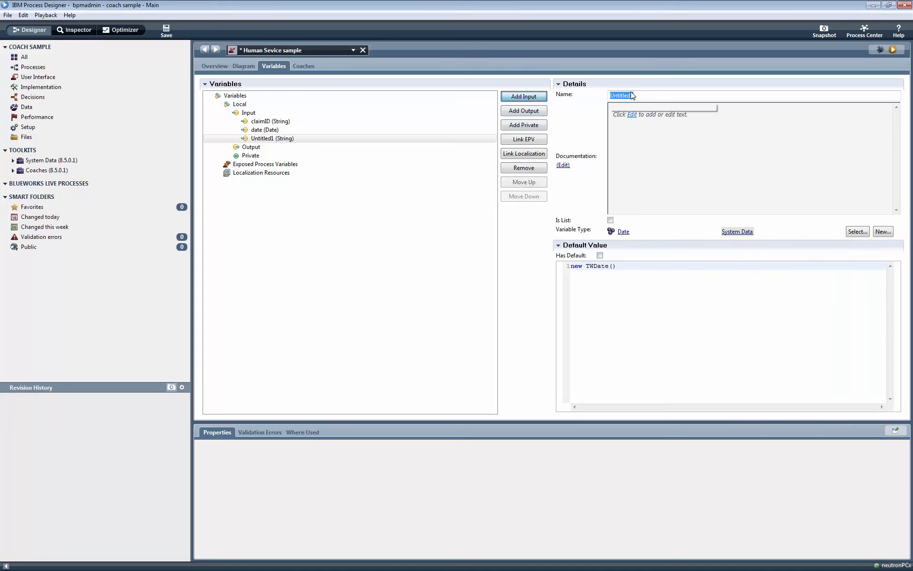
text(hasCoverage)
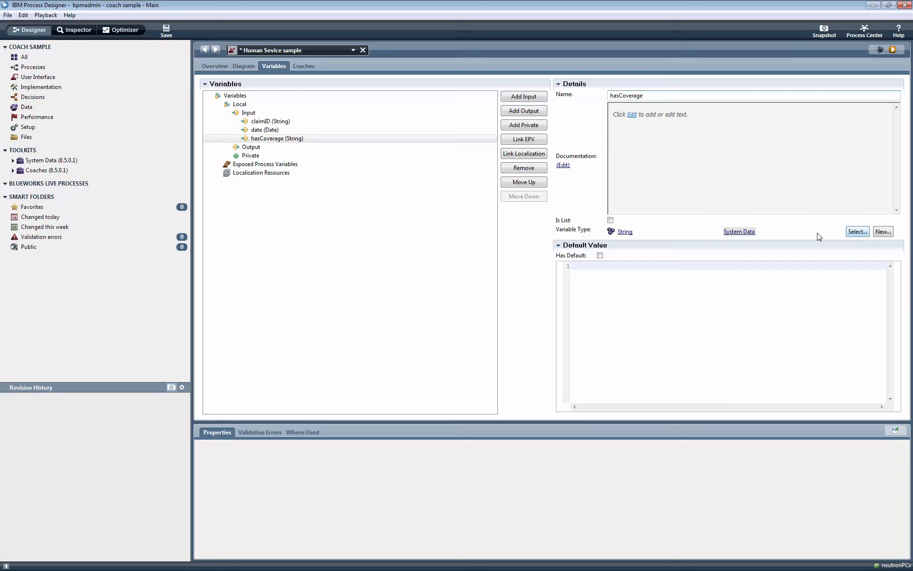
click(600, 255)
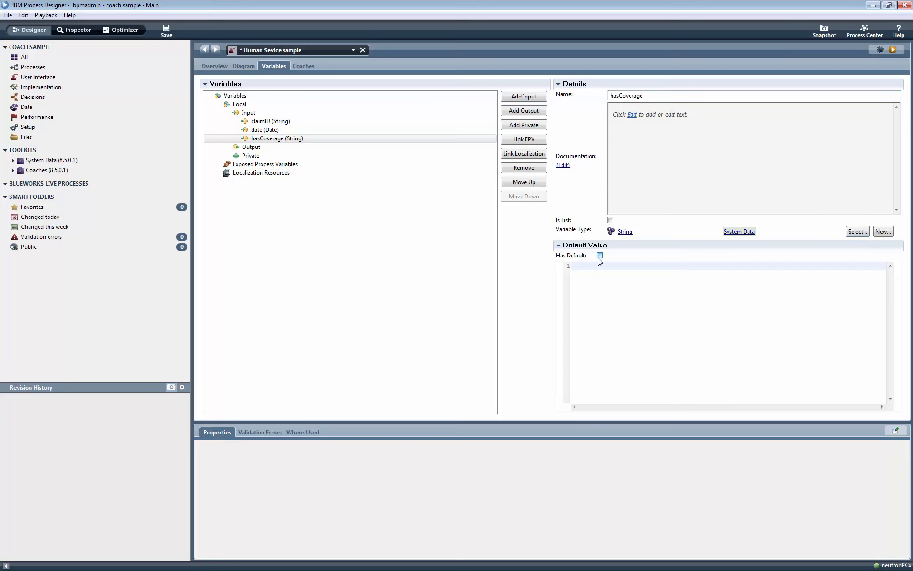
click(850, 233)
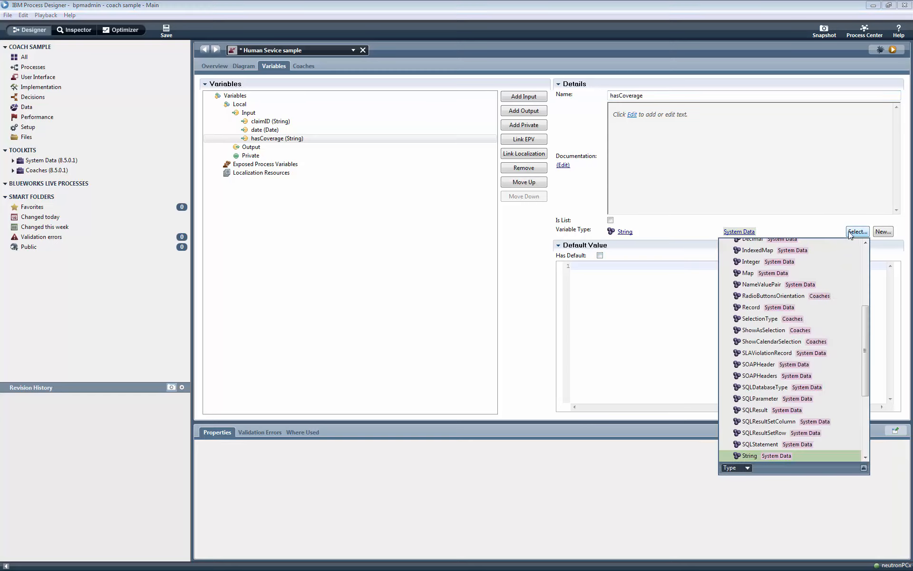
text(boo)
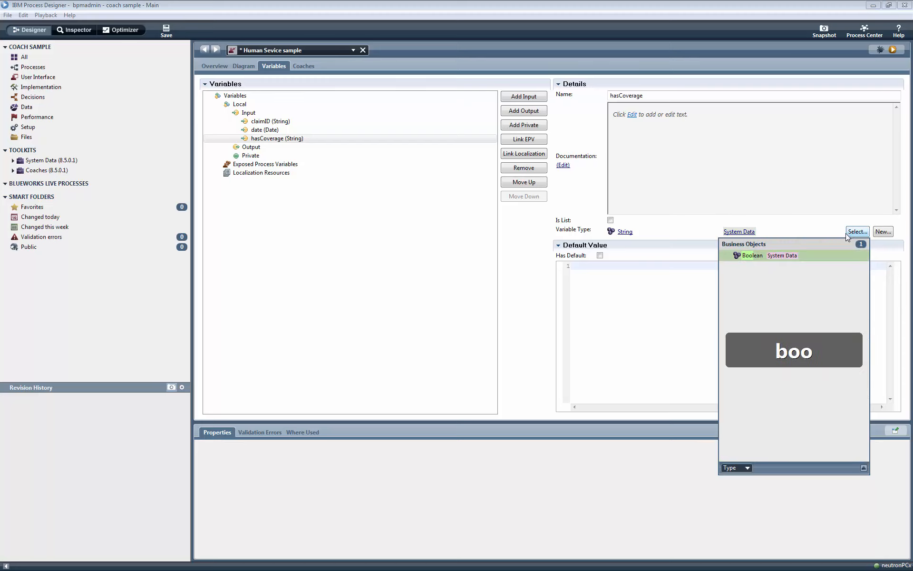
click(781, 258)
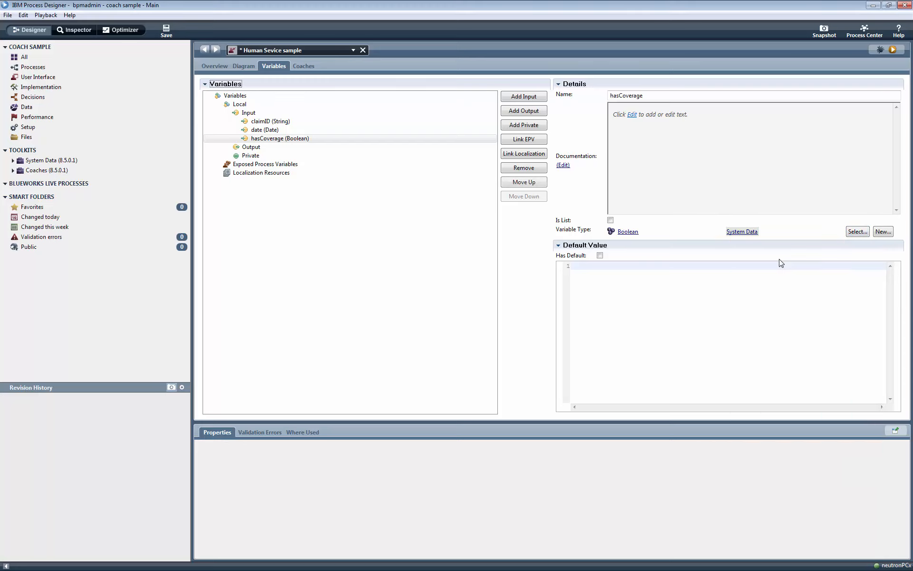
click(600, 255)
text(true)
Add a Decimal input amount with default value 800.0.
click(518, 97)
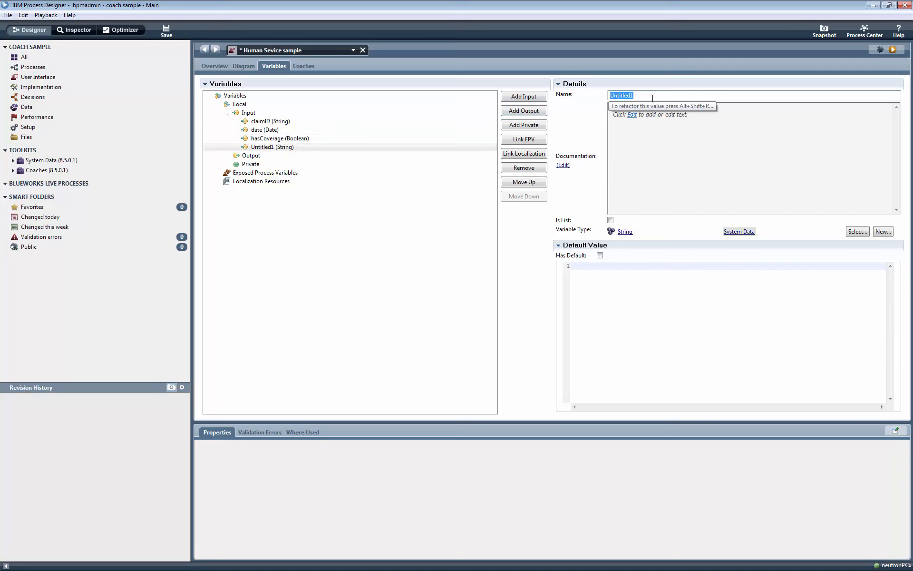
text(amount)
click(857, 232)
text(dec)
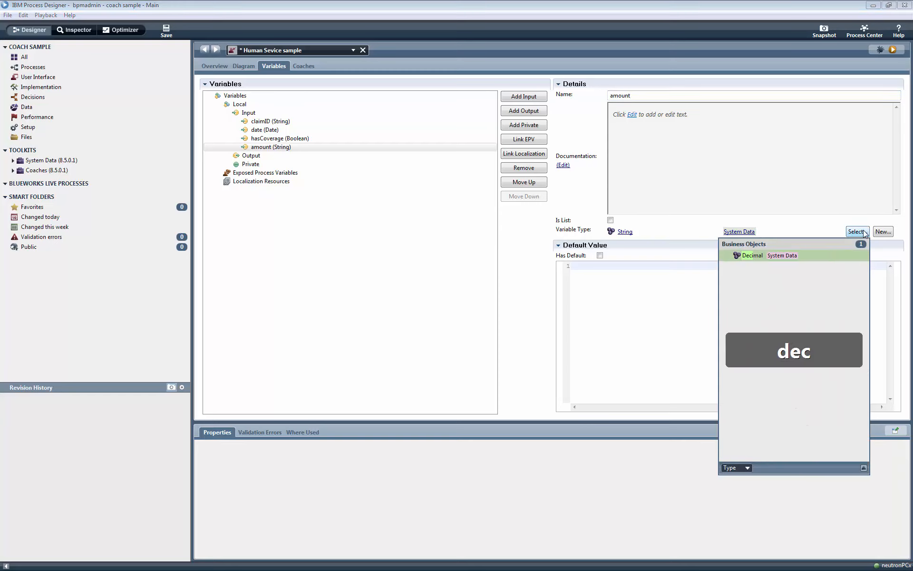
click(751, 256)
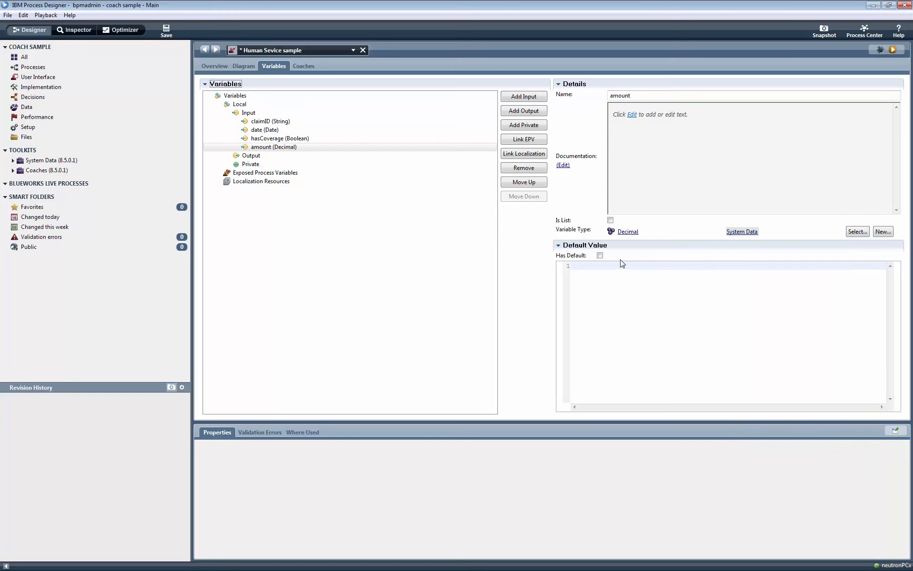
click(600, 256)
drag(586, 266, 540, 265)
text(800.0)
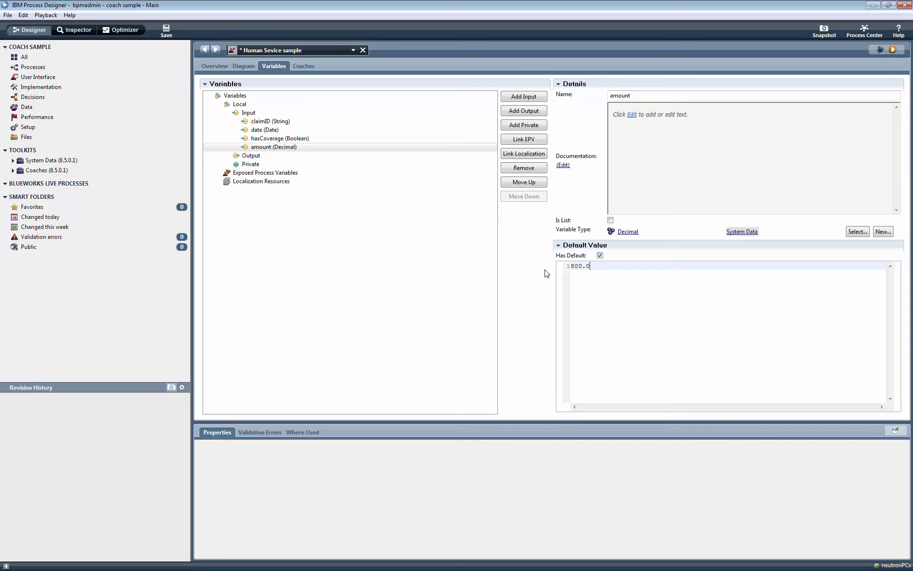
click(261, 159)
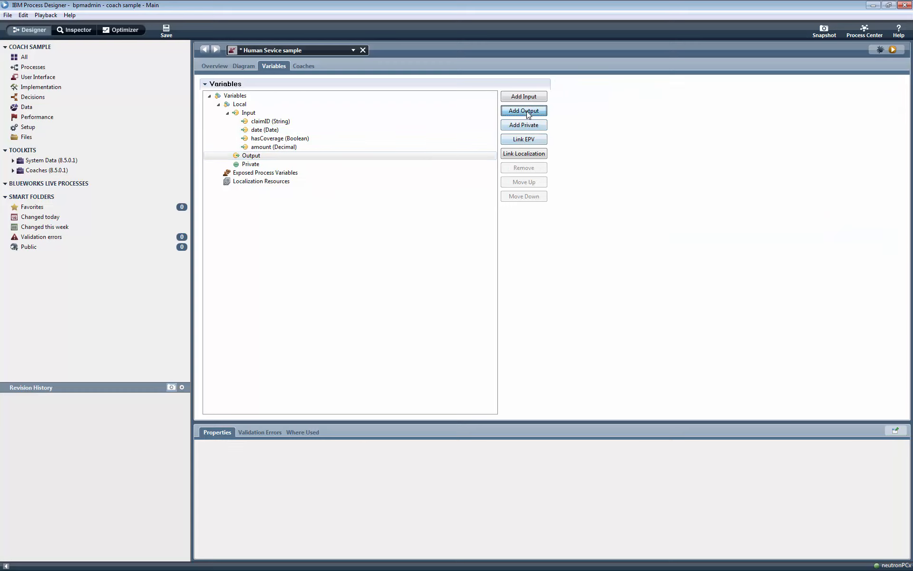
Add an output variable comment and a second output named approved.
click(523, 110)
text(comment)
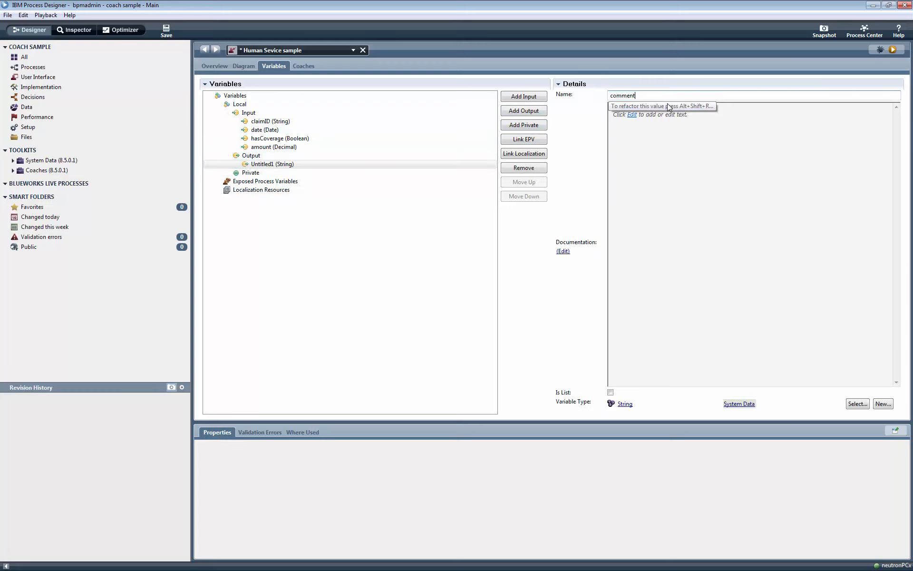
click(544, 111)
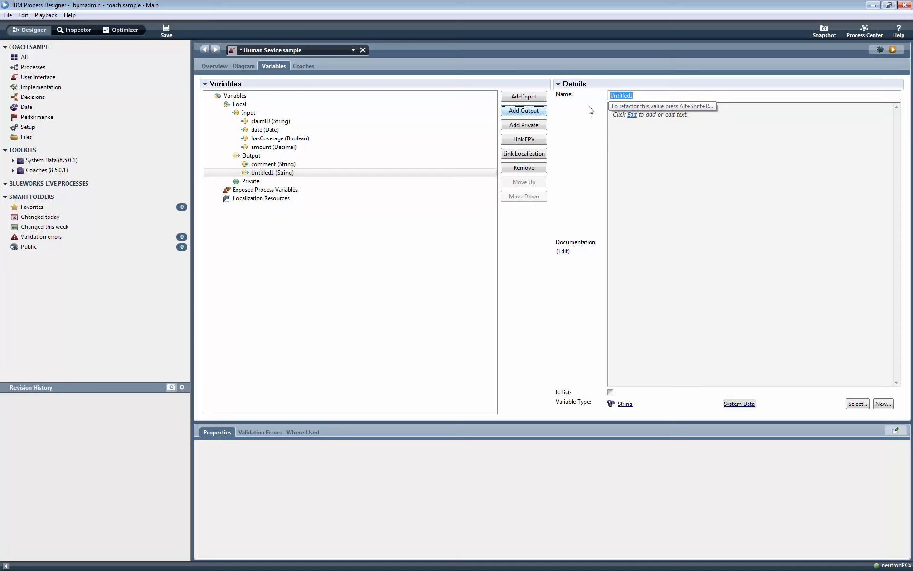
text(approved)
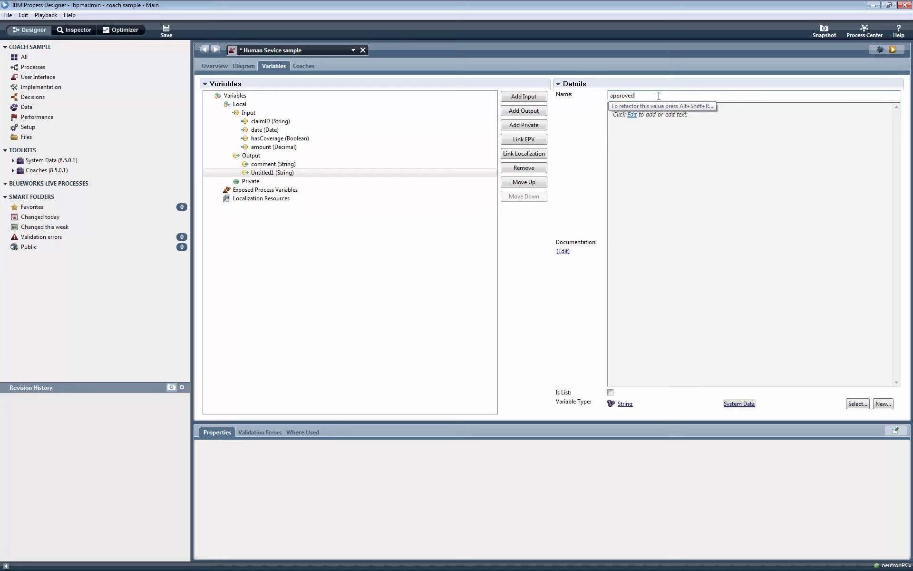
Make approved a Boolean variable and save the human service.
click(857, 404)
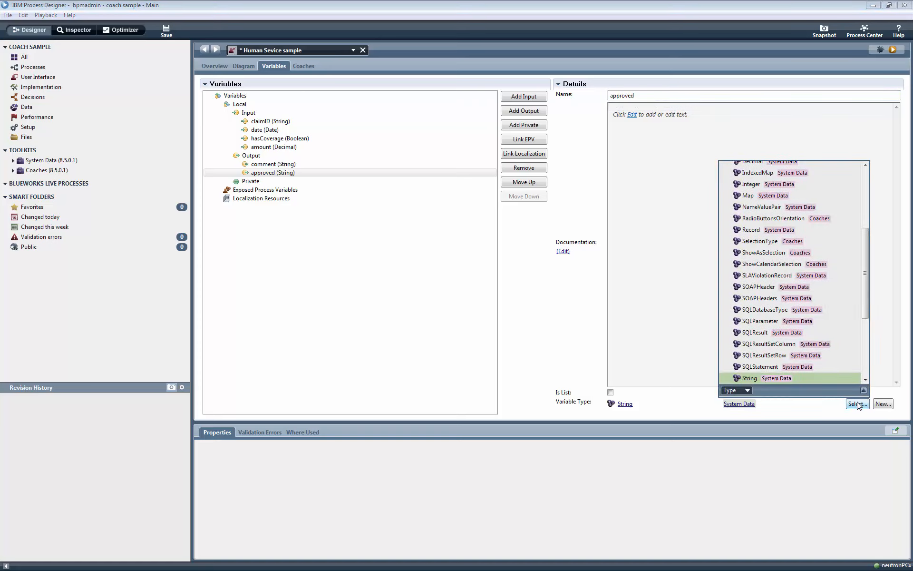
text(bo)
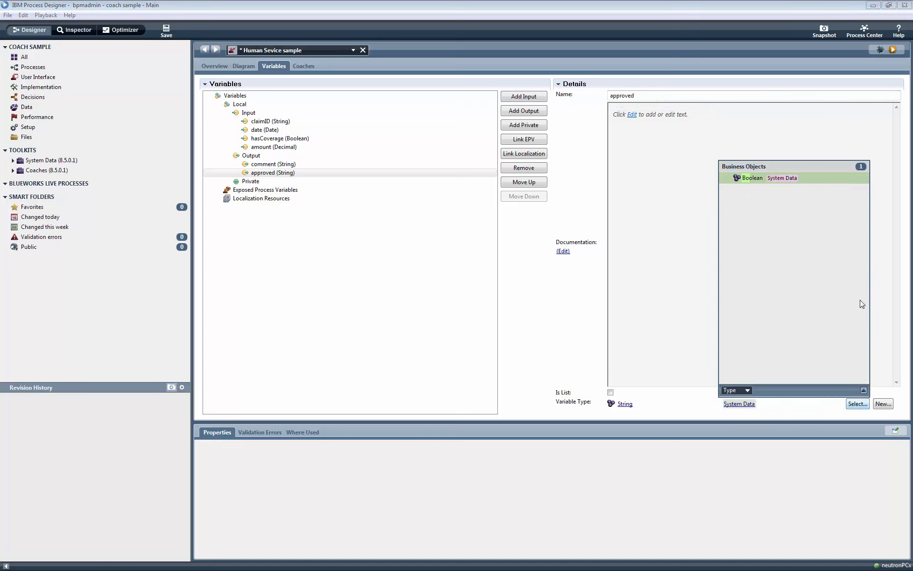
click(761, 179)
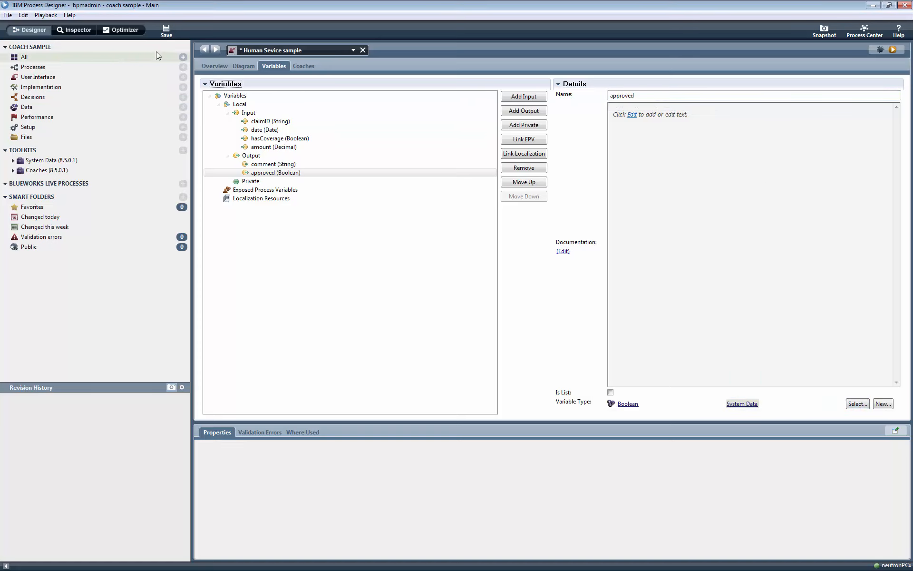
click(166, 31)
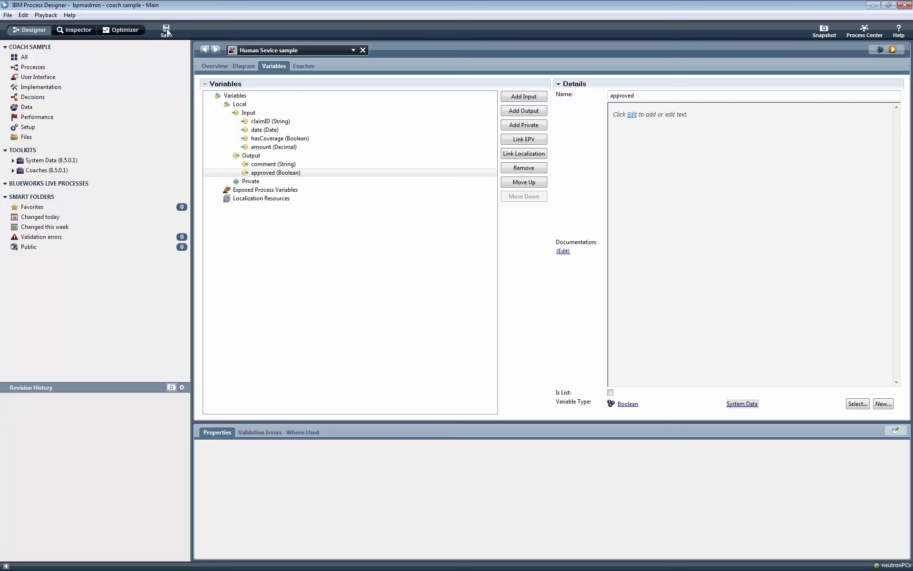
Place a Coach step between Start and End on the flow diagram.
click(237, 66)
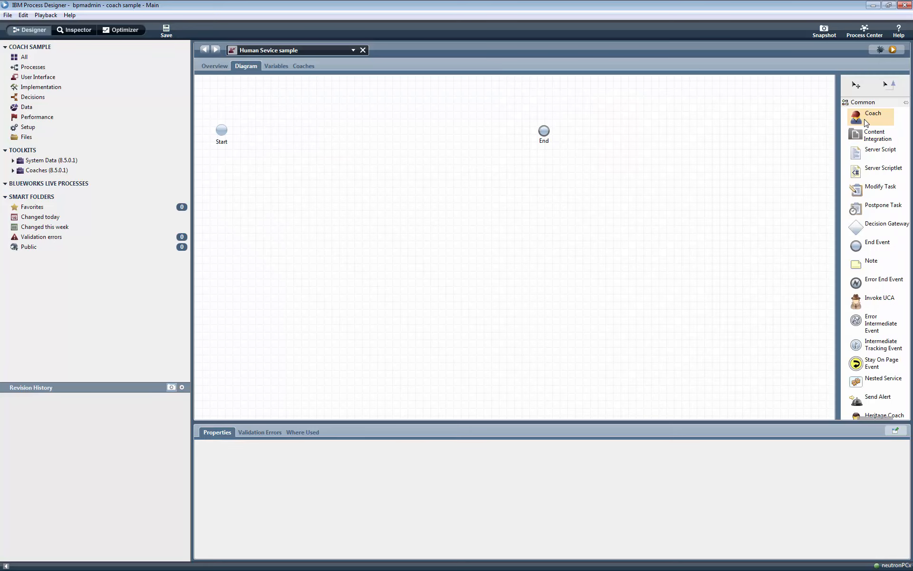
drag(866, 123, 350, 127)
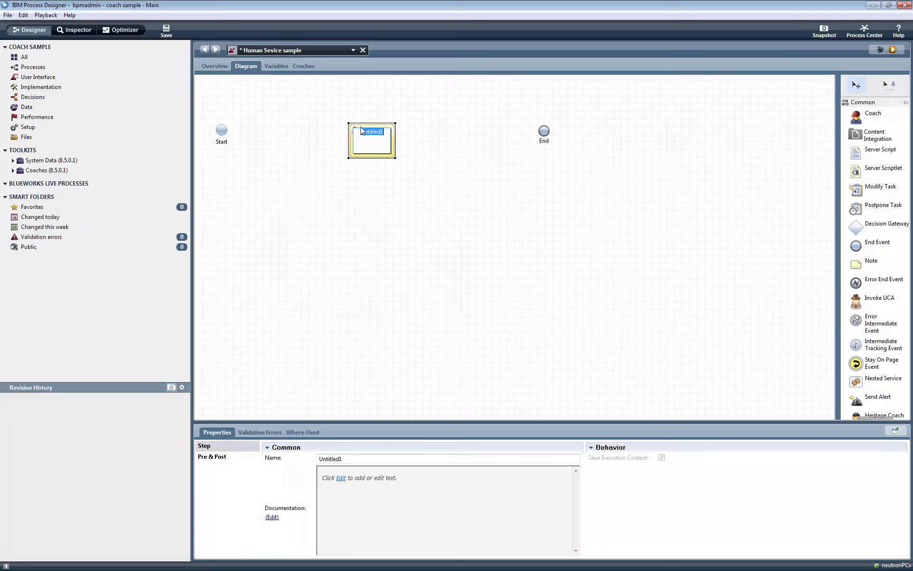
text(Coach)
Connect Start to the Coach with a sequence flow and save the service.
click(890, 86)
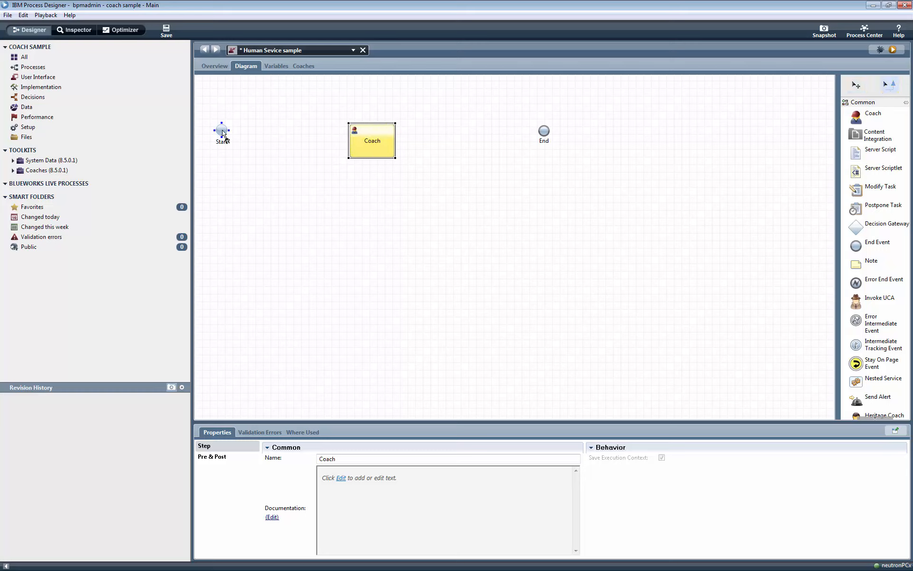
drag(225, 138, 543, 133)
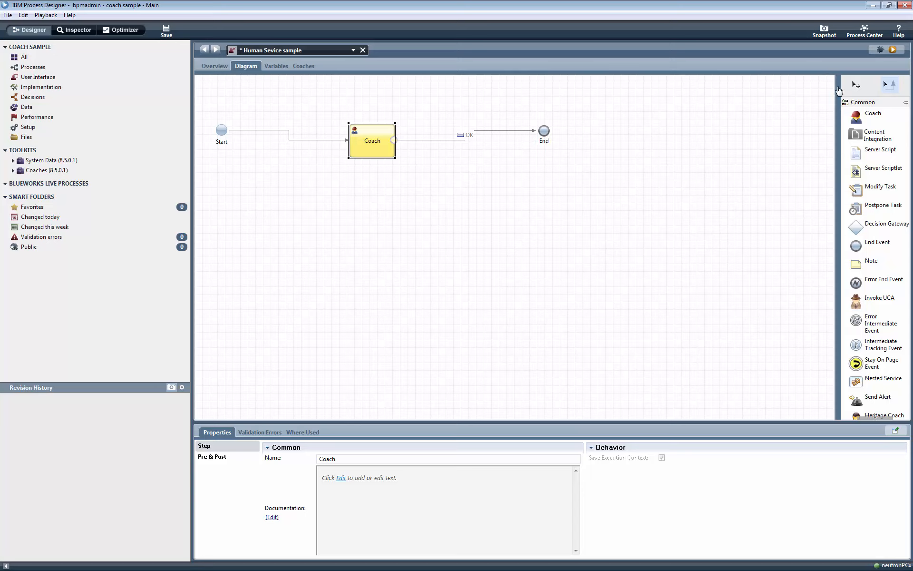
click(856, 86)
click(166, 31)
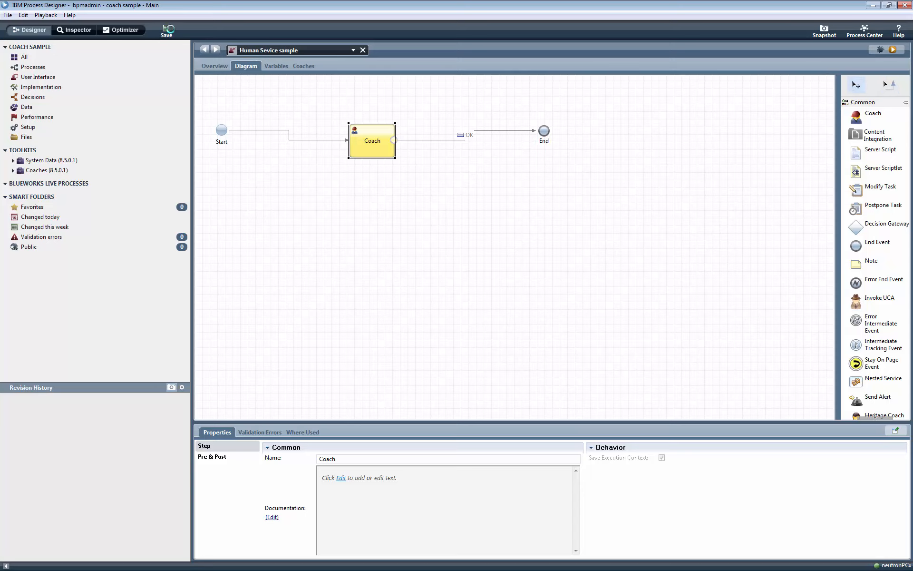
Add a vertical section above the OK button labelled Claim.
click(300, 66)
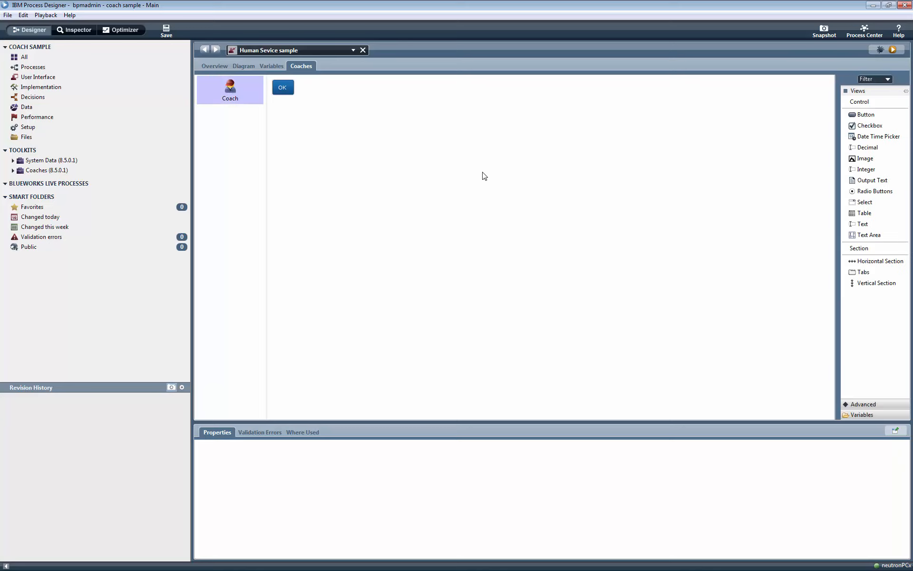
click(852, 414)
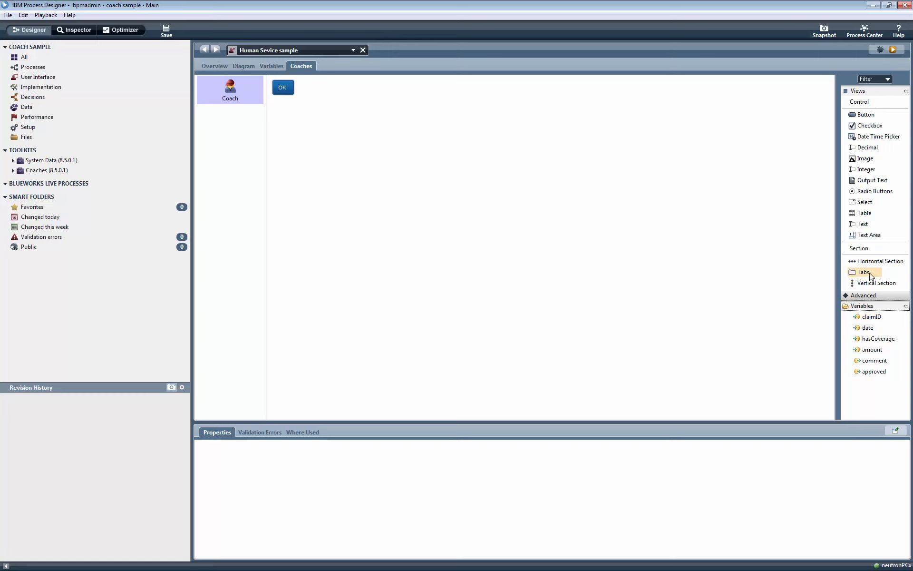
drag(874, 286, 284, 79)
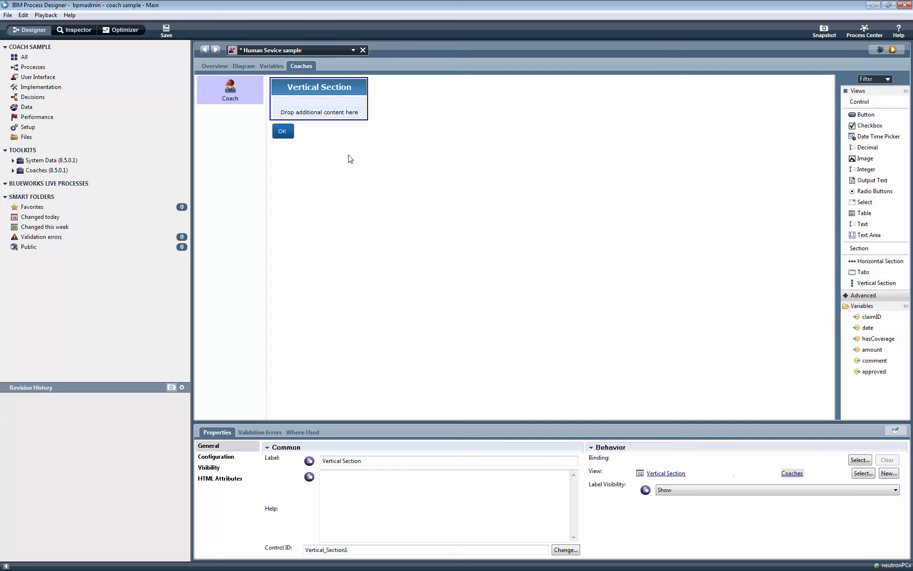
drag(380, 459, 292, 458)
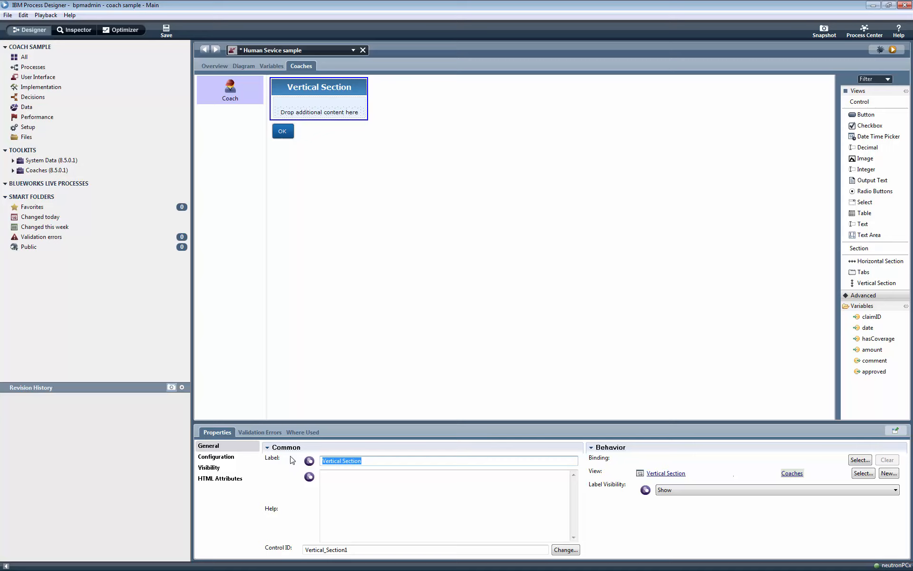
text(Claim)
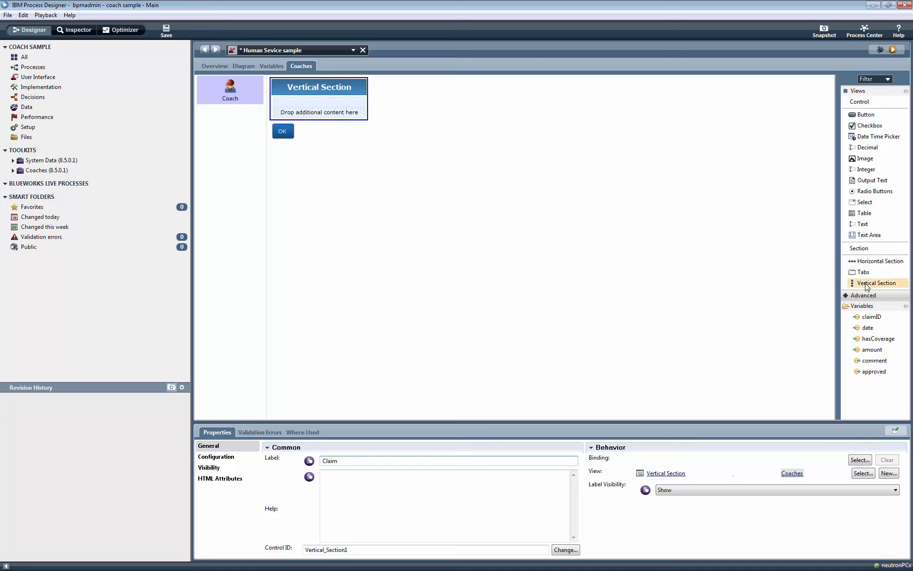
Add a second vertical section below Claim labelled Review.
drag(866, 287, 322, 130)
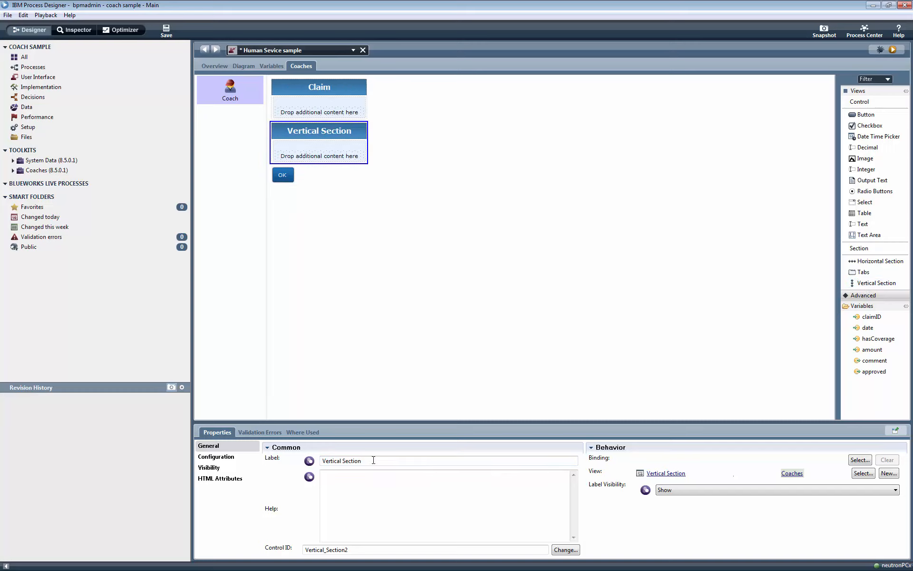
drag(373, 459, 268, 470)
text(Review)
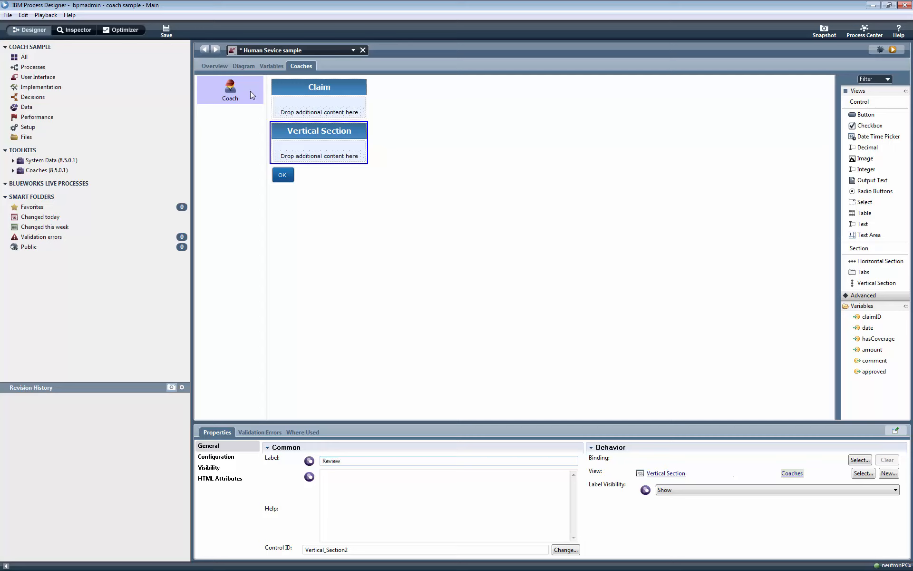
click(307, 91)
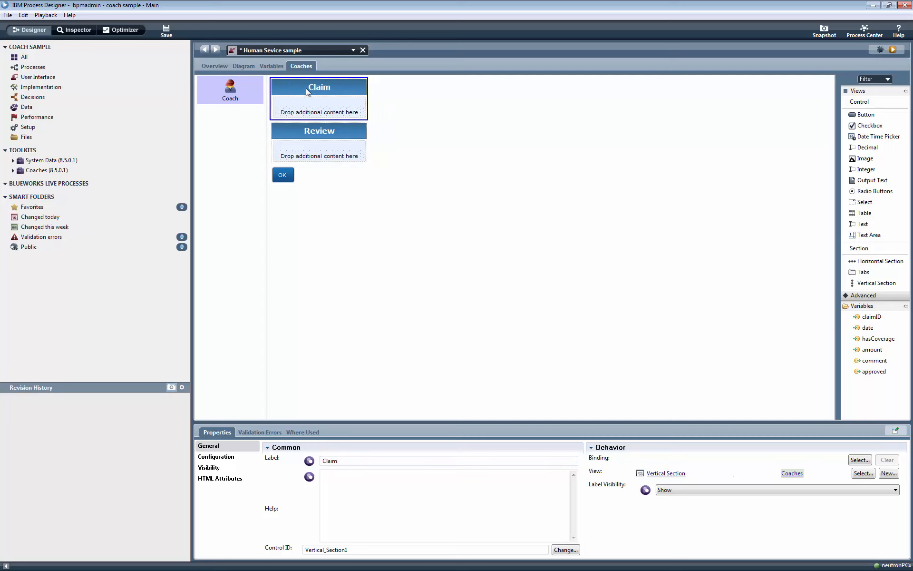
Set the Claim section's visibility to Read only.
click(211, 468)
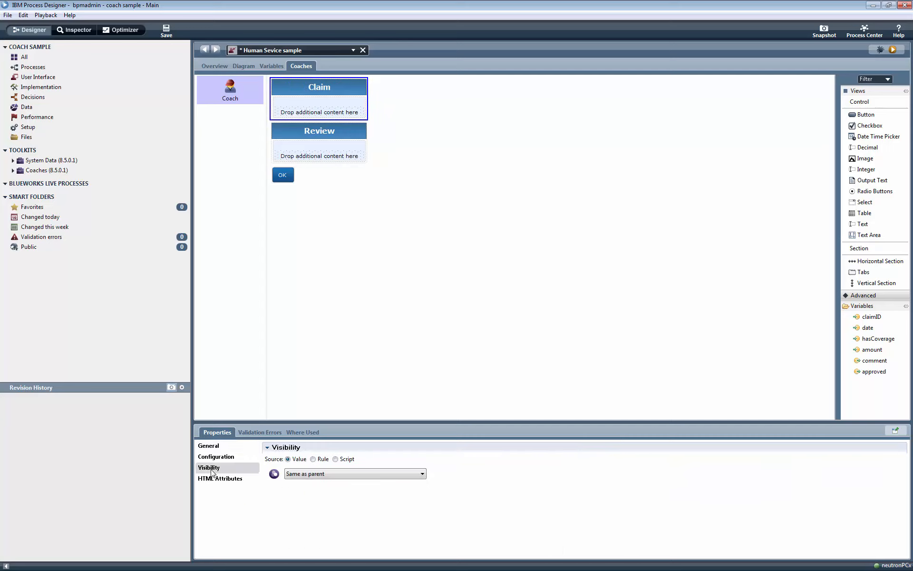
click(346, 476)
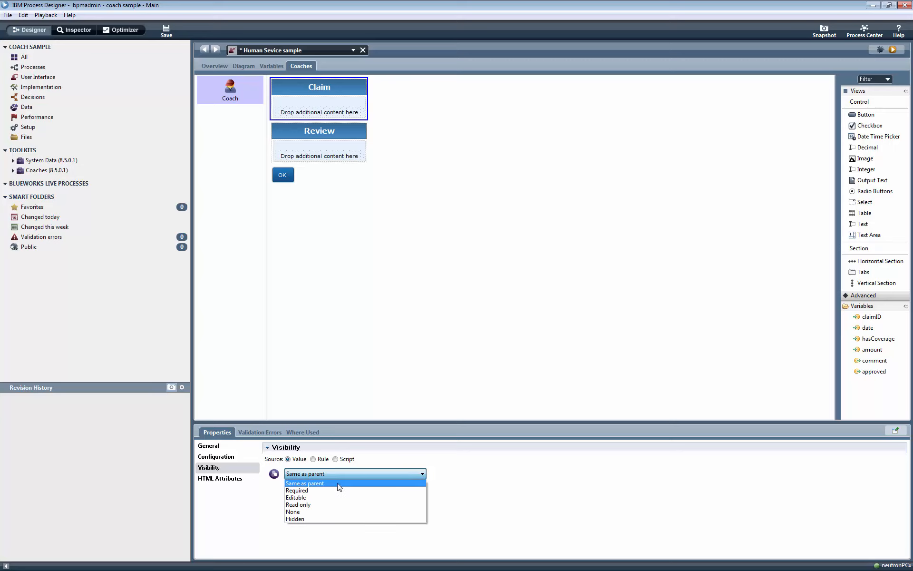
click(327, 505)
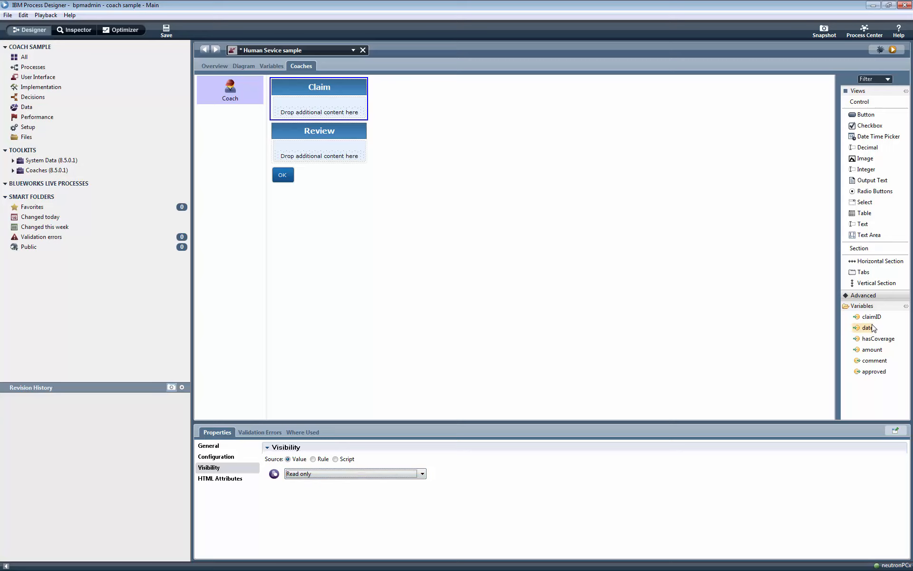
Add claimID, date, hasCoverage and amount fields to Claim, and comment and approved to Review.
drag(874, 321, 288, 107)
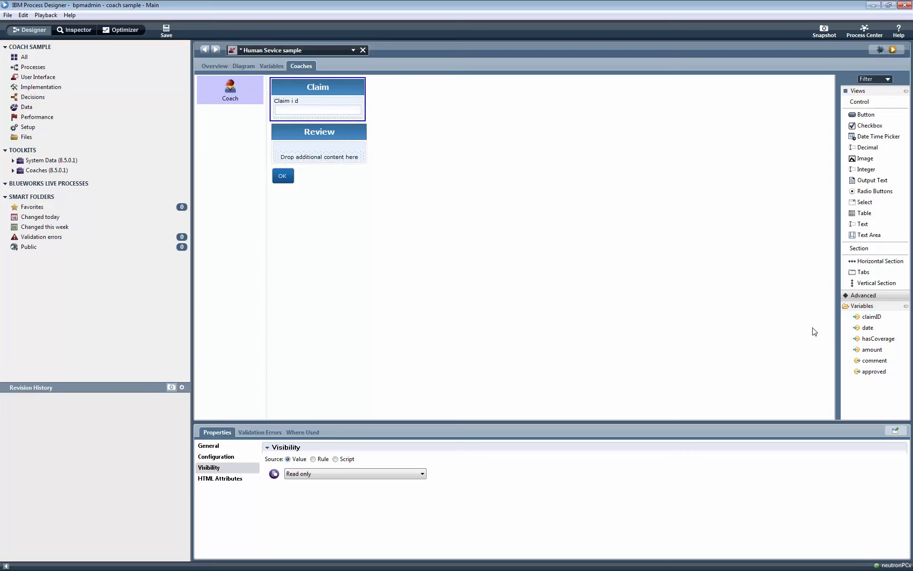
drag(879, 331, 444, 201)
drag(865, 330, 312, 119)
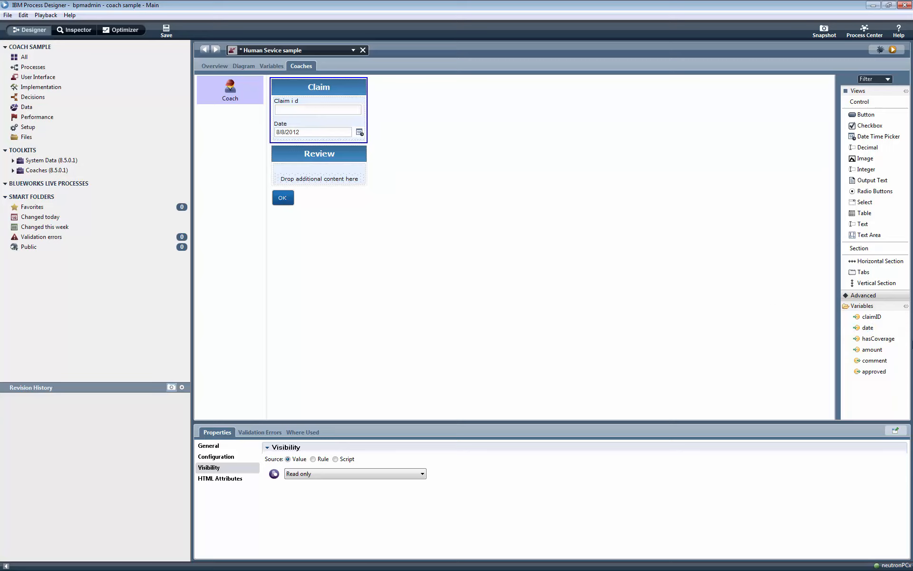
drag(877, 338, 298, 142)
drag(880, 351, 310, 166)
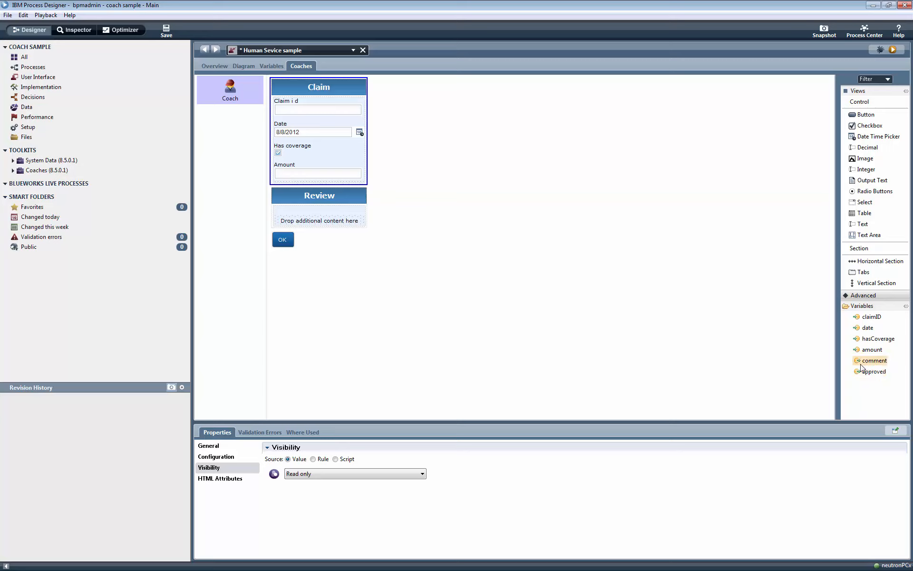
drag(862, 364, 322, 216)
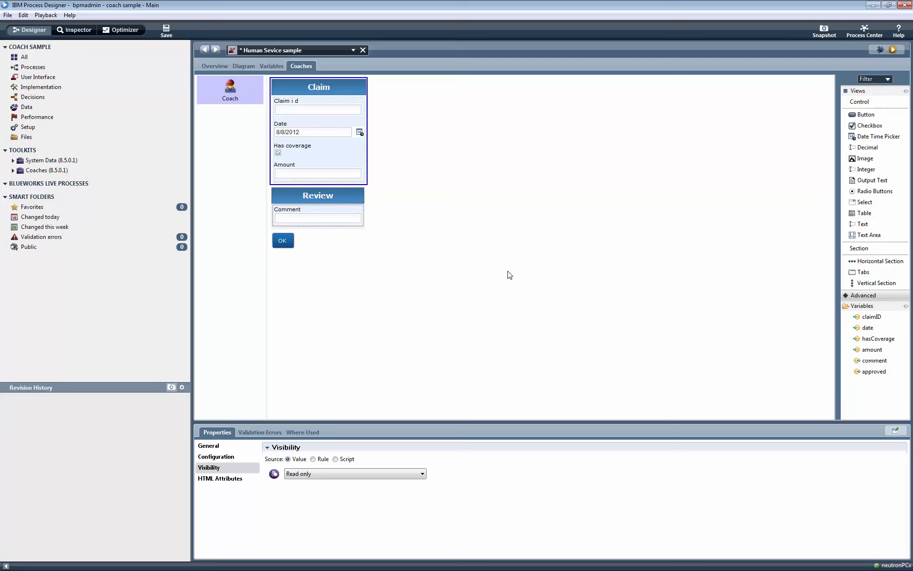
drag(886, 373, 328, 231)
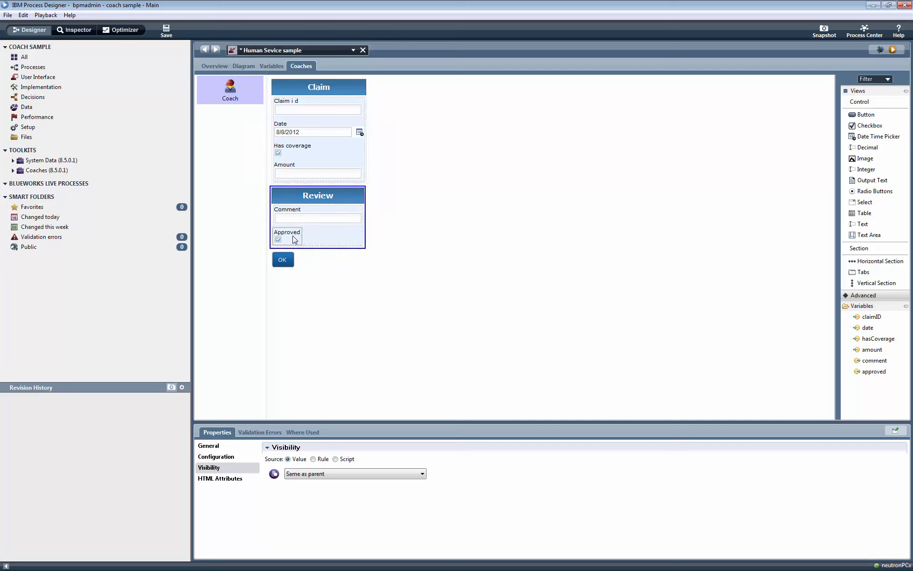
Set the Approved field's Show As option to Two Radio Buttons, then save the service.
click(234, 456)
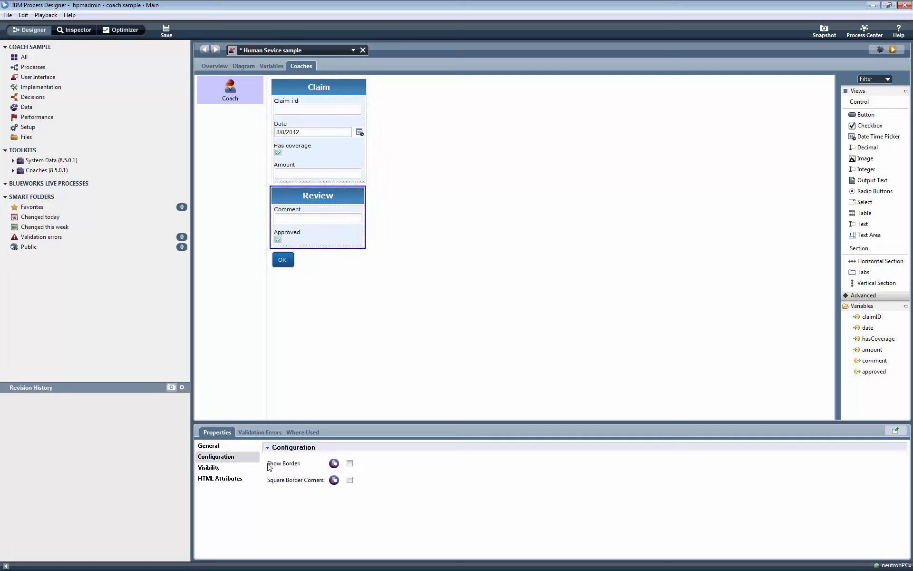
click(285, 236)
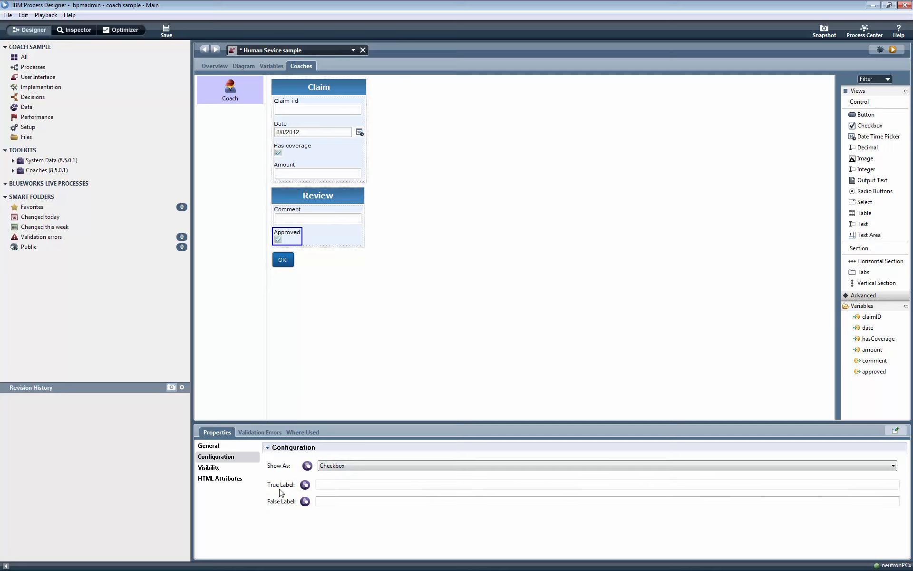
click(356, 466)
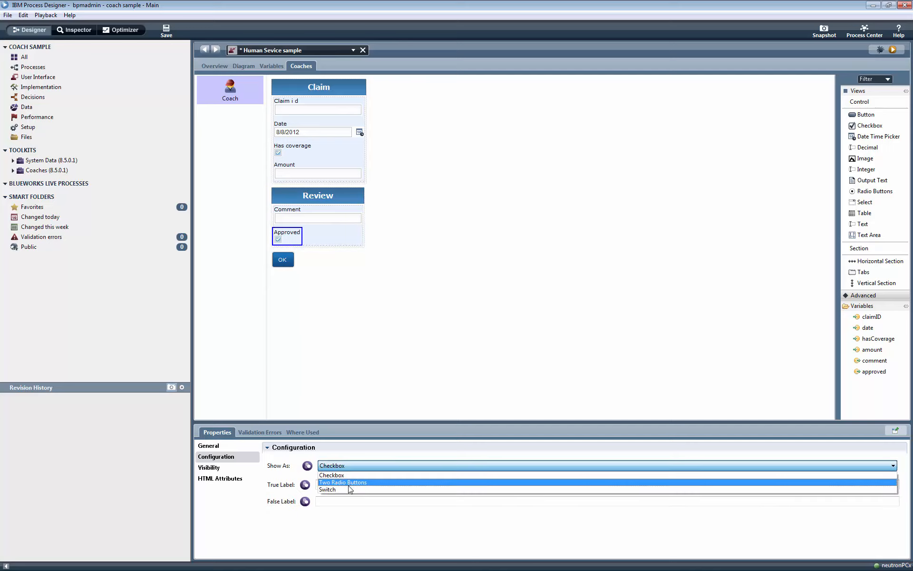
click(349, 483)
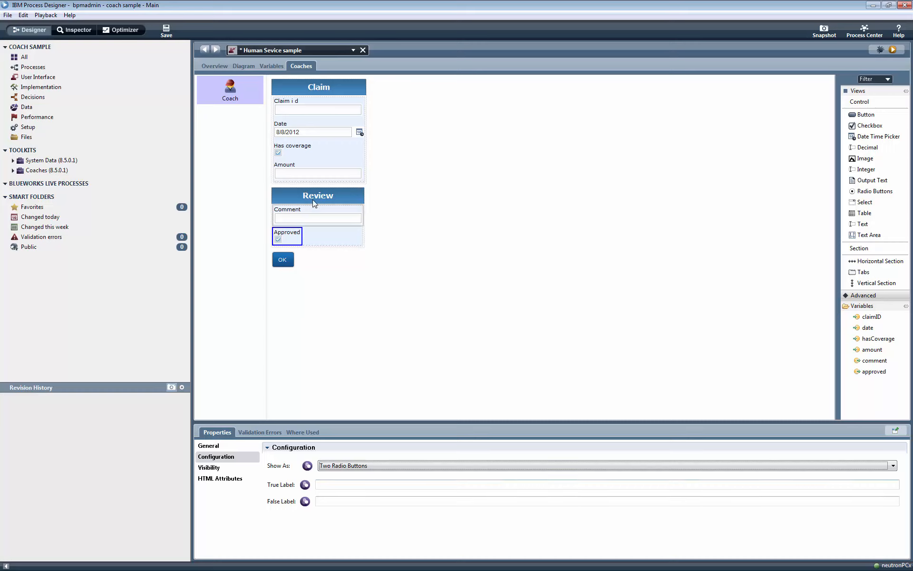
click(168, 32)
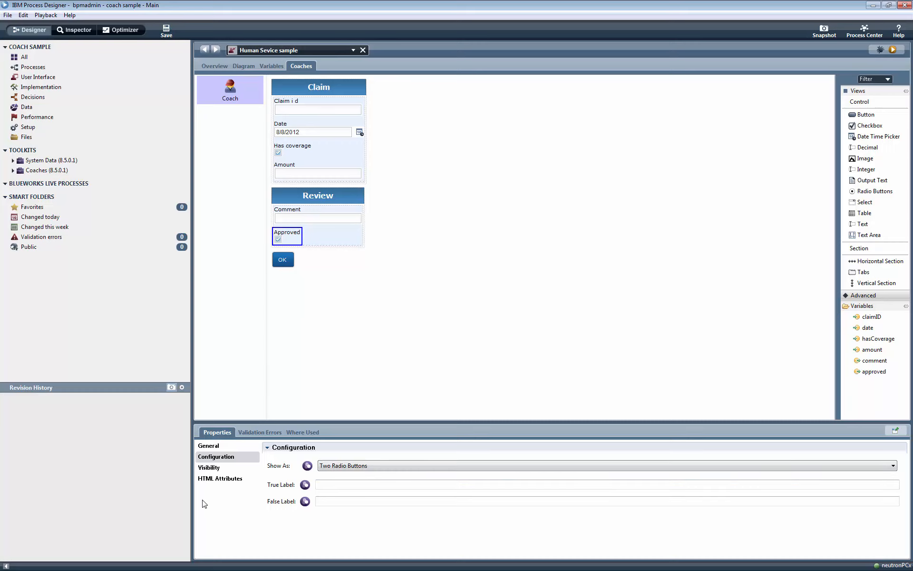
click(211, 446)
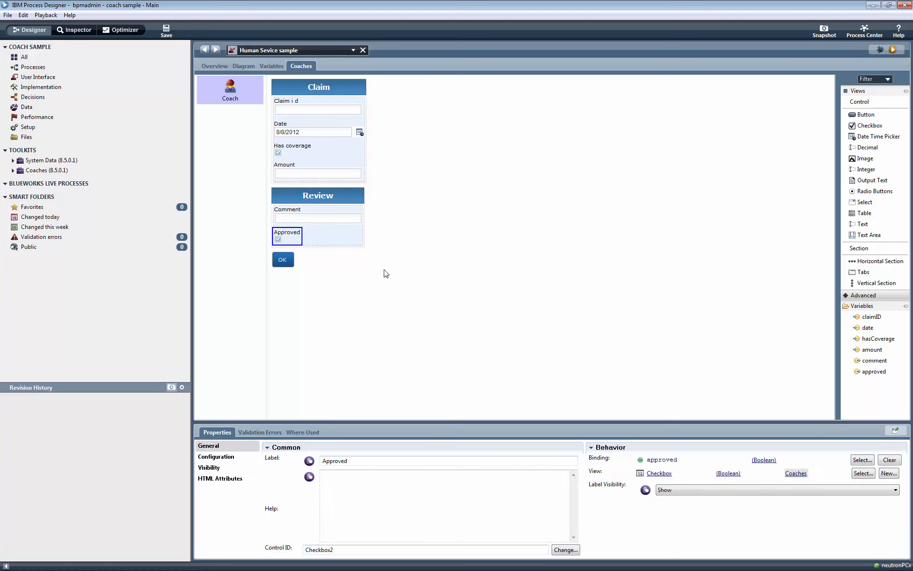
Run the service in the browser, submit comment 'okay' with Approved Yes, then return to Process Designer.
click(894, 50)
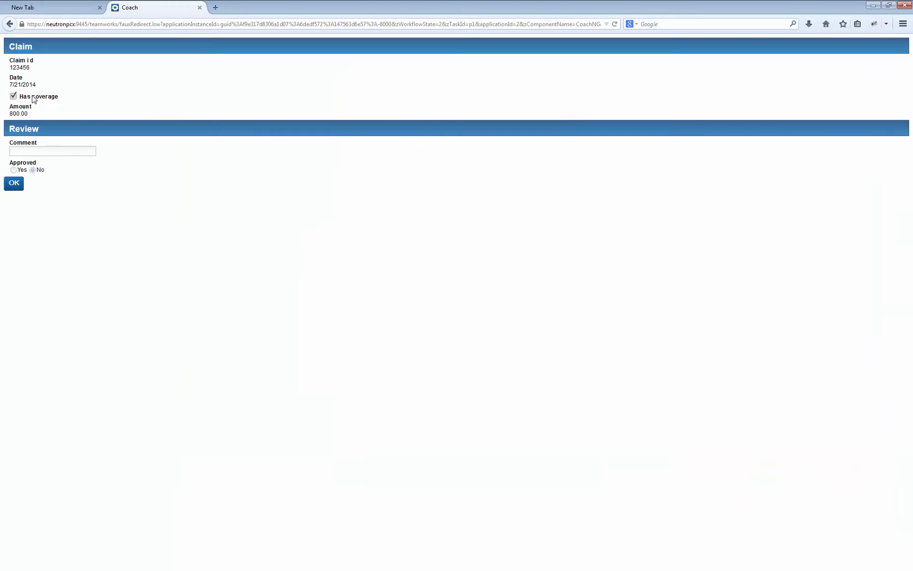
click(31, 151)
click(30, 151)
click(13, 170)
click(18, 185)
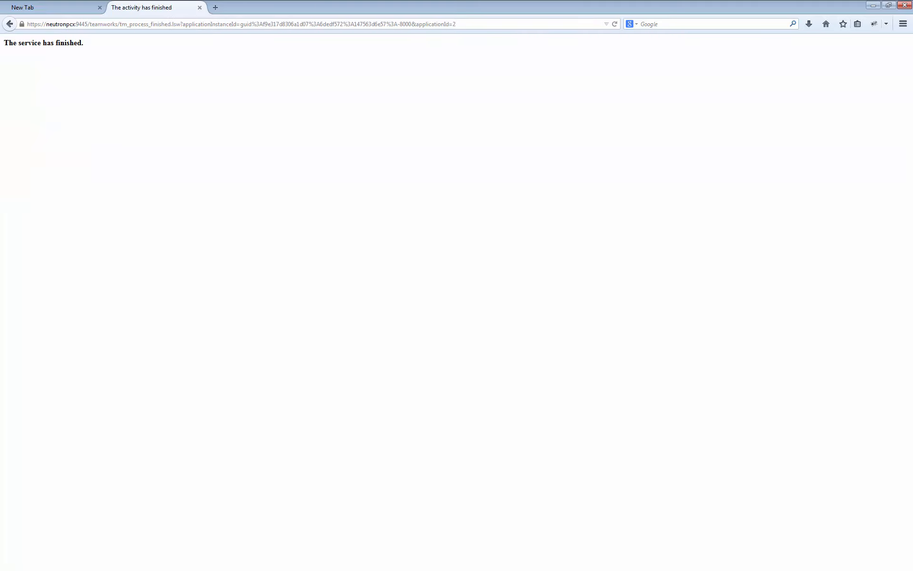
key(alt+Tab)
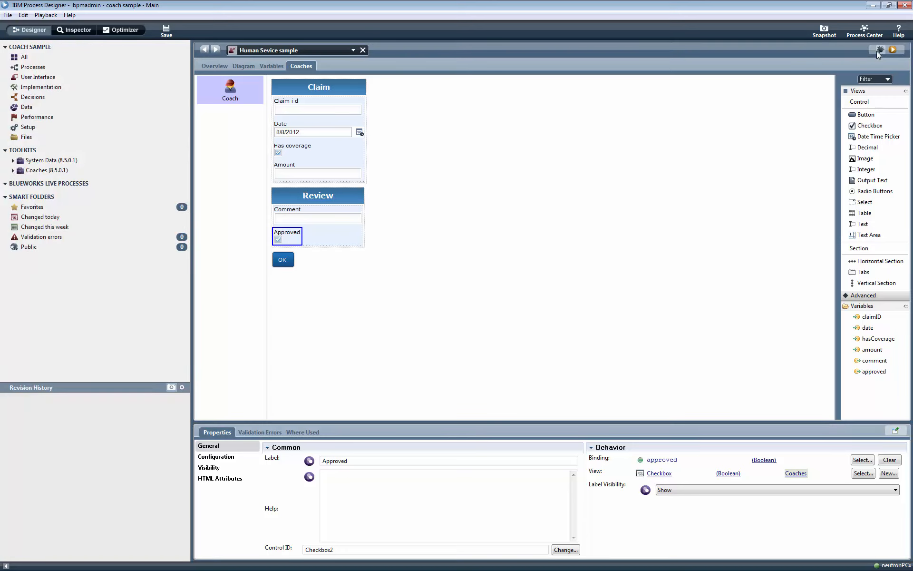
Debug the service, step to the coach, and submit comment 'test2' with Approved No.
click(877, 51)
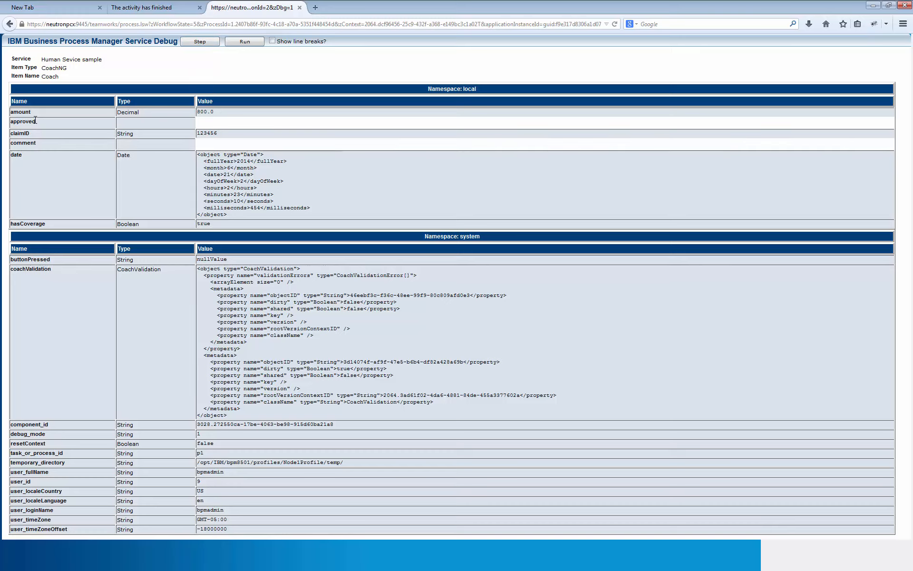
click(209, 46)
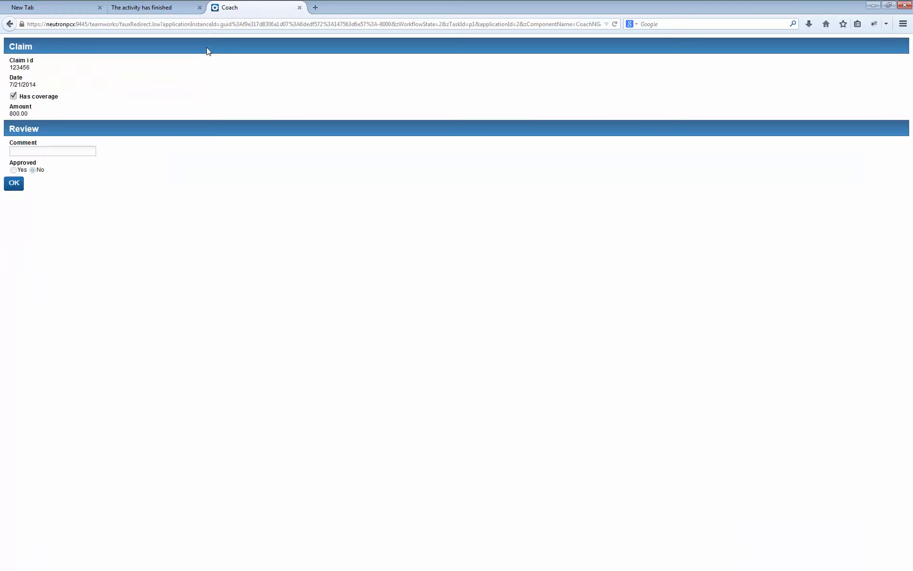
click(43, 153)
click(14, 184)
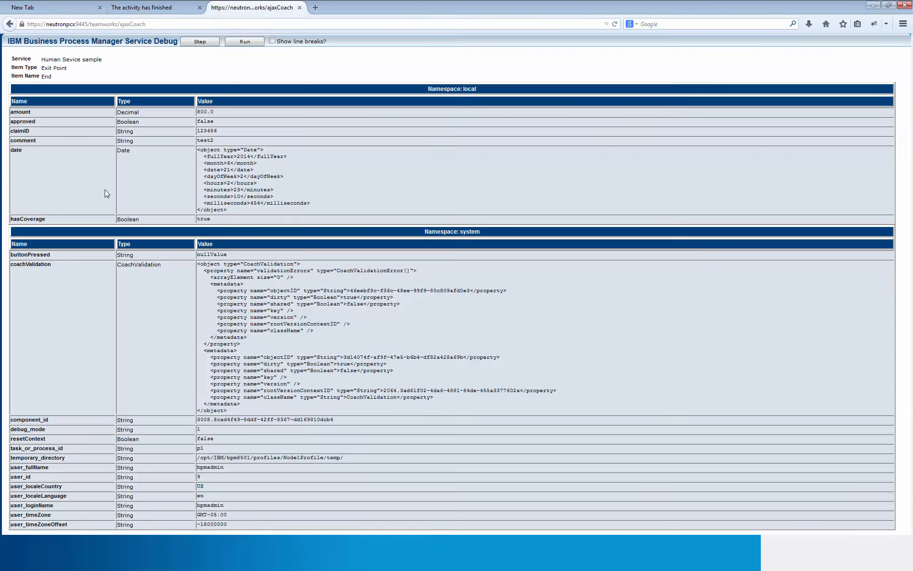
Confirm comment is test2 and approved is false, then step the debugger to End.
drag(218, 141, 123, 140)
drag(38, 122, 219, 125)
click(231, 128)
click(199, 42)
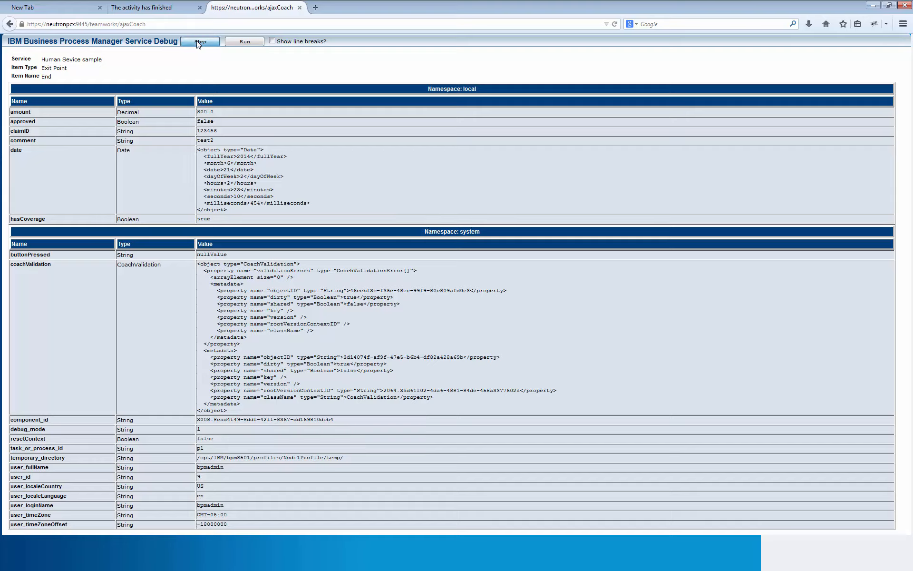